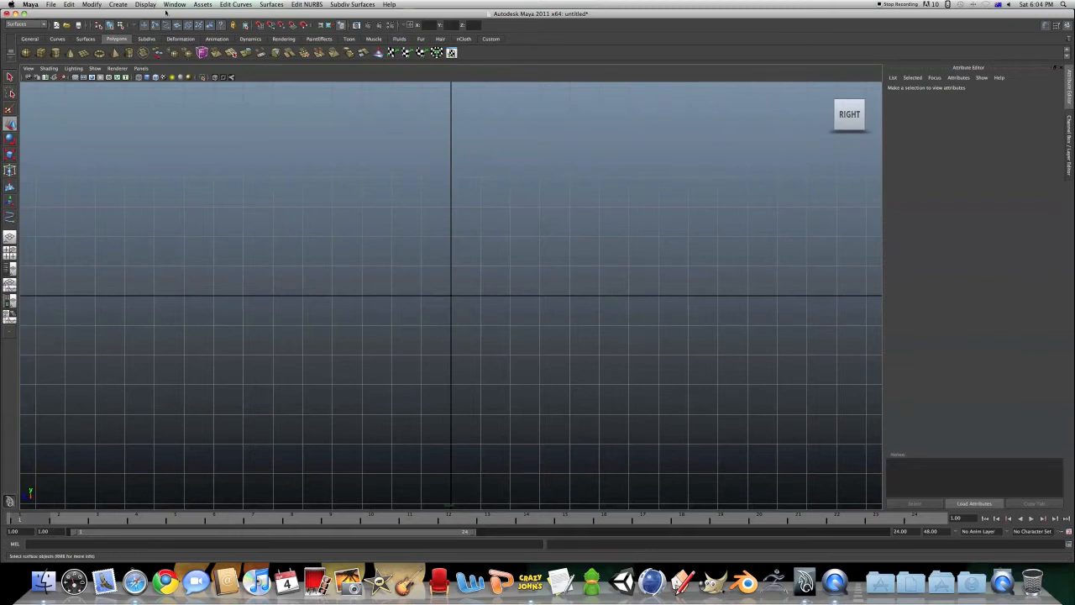
# - Draw a wave with the EP Curve Tool in the side view, placing nine points two grid units apart, alternately one unit below and above the axis
pyautogui.click(118, 4)
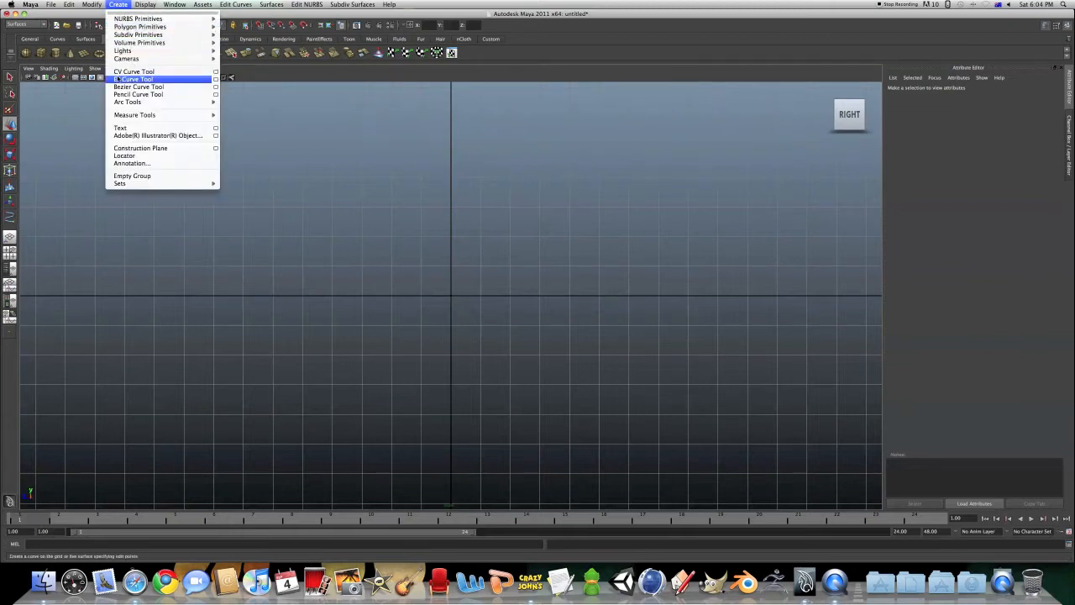
pyautogui.click(384, 80)
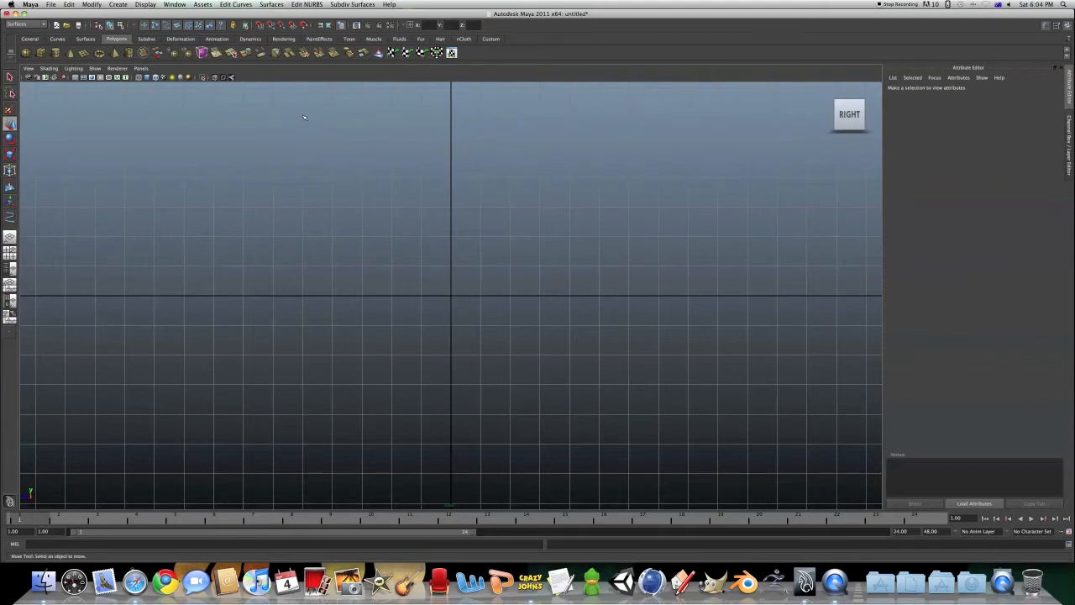
pyautogui.click(117, 4)
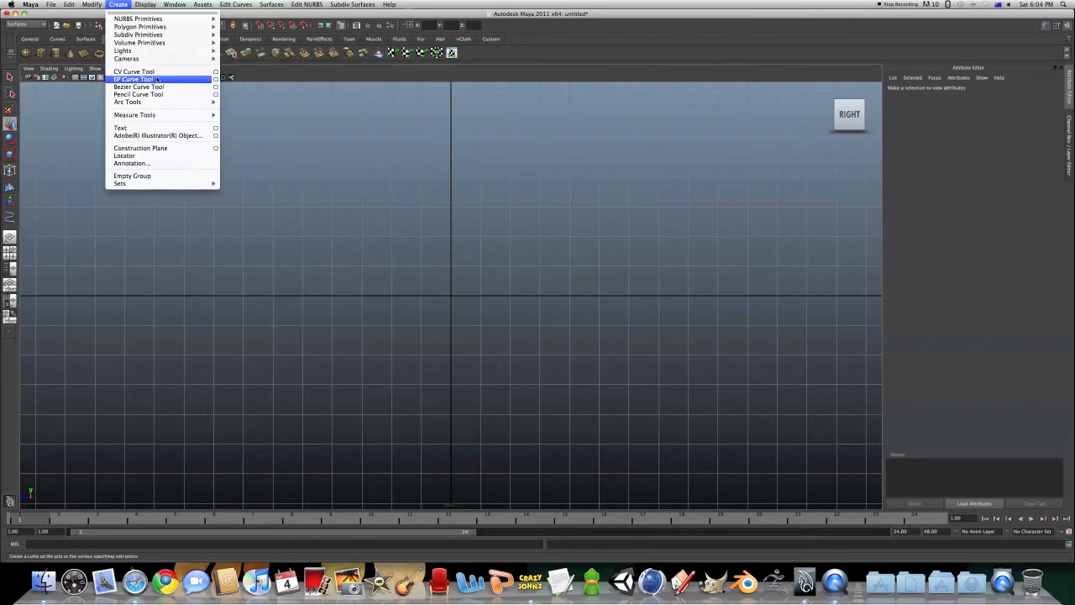
pyautogui.click(172, 79)
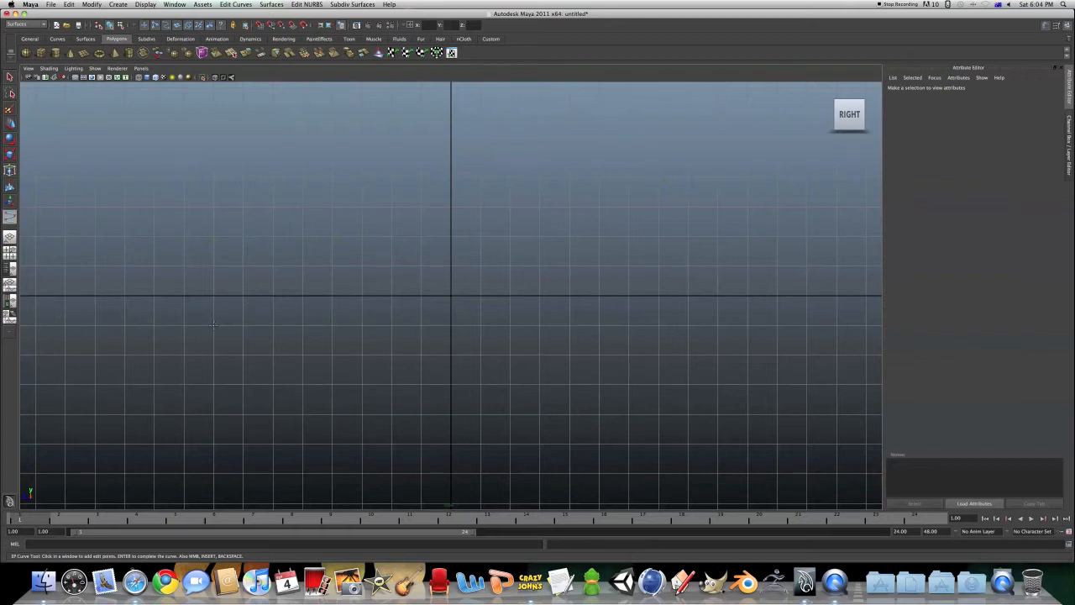
pyautogui.click(213, 325)
pyautogui.click(273, 267)
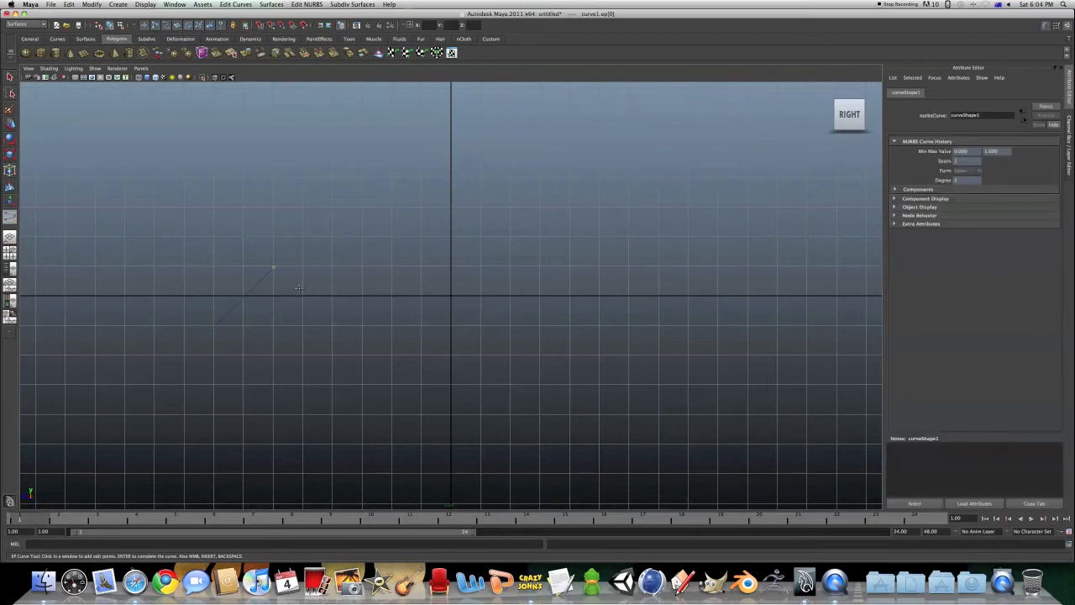
pyautogui.click(332, 326)
pyautogui.click(391, 266)
pyautogui.click(452, 323)
pyautogui.click(511, 266)
pyautogui.click(570, 325)
pyautogui.click(628, 267)
pyautogui.click(689, 325)
pyautogui.press('Return')
pyautogui.press('w')
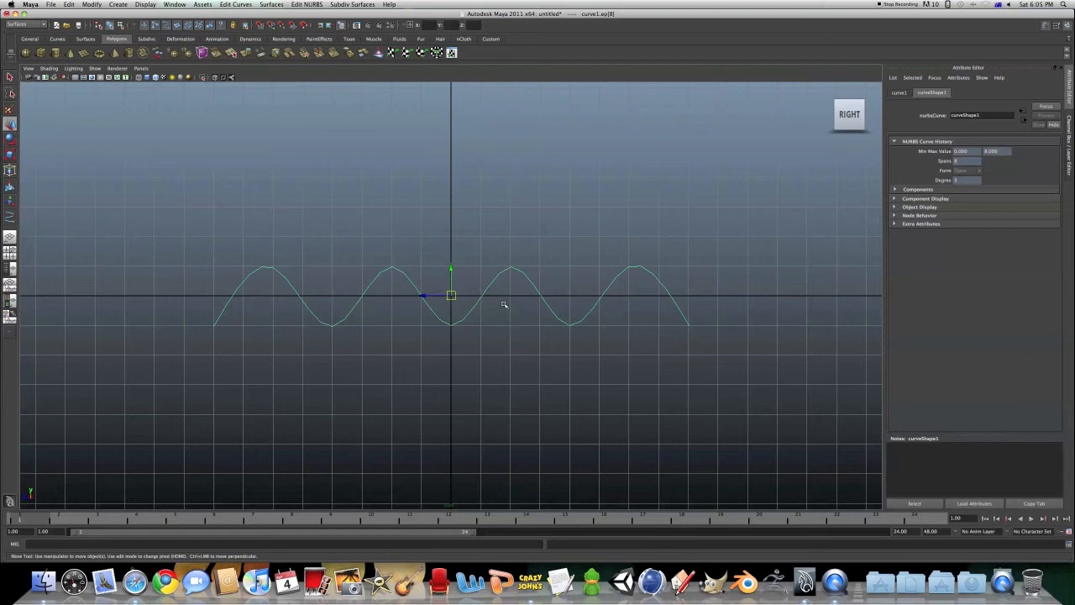
# - Move the wave curve along the X axis toward the grid's near side in the perspective view and try to loft it alone
pyautogui.press('space')
pyautogui.press('space')
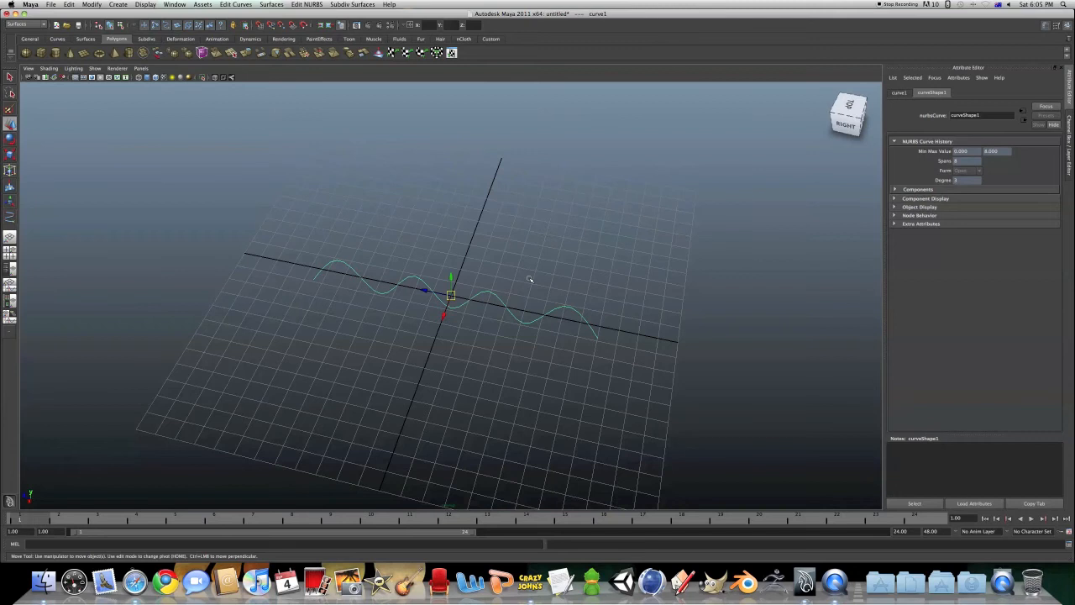
pyautogui.moveTo(446, 316); pyautogui.dragTo(408, 411)
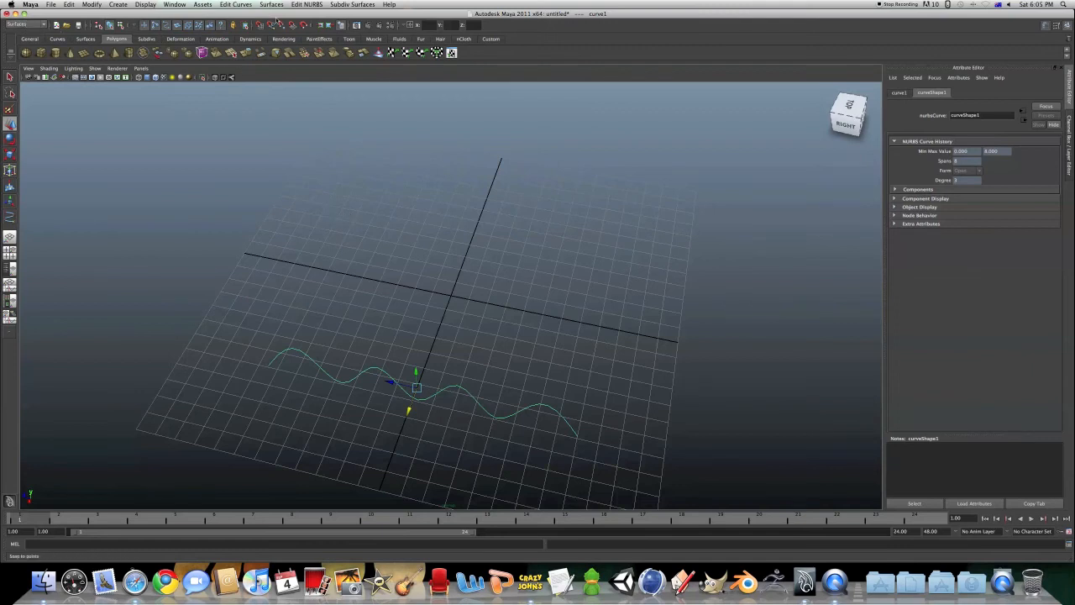
pyautogui.click(271, 4)
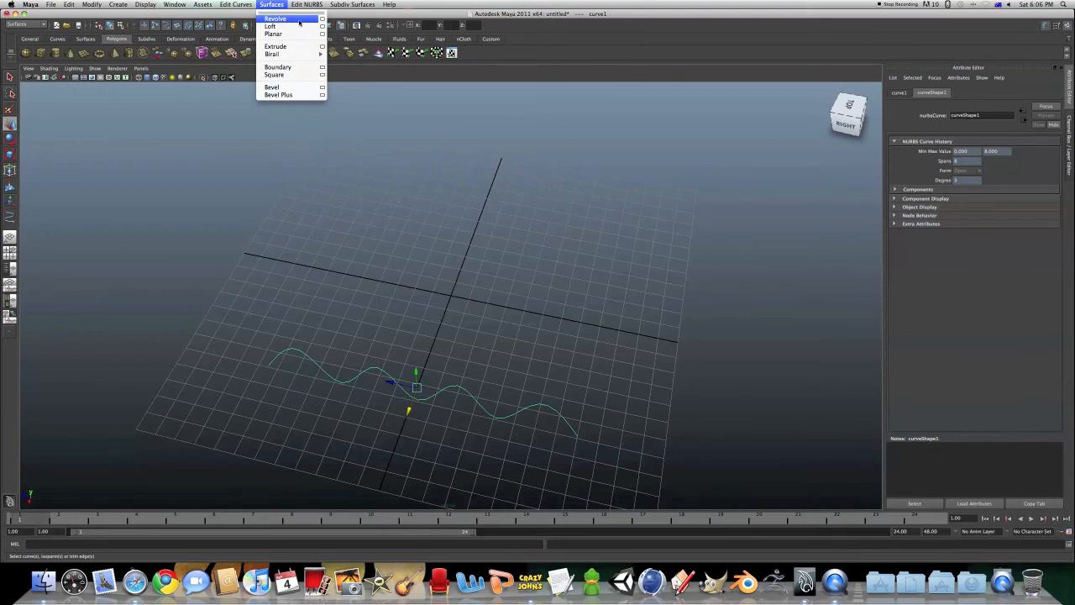
pyautogui.click(296, 26)
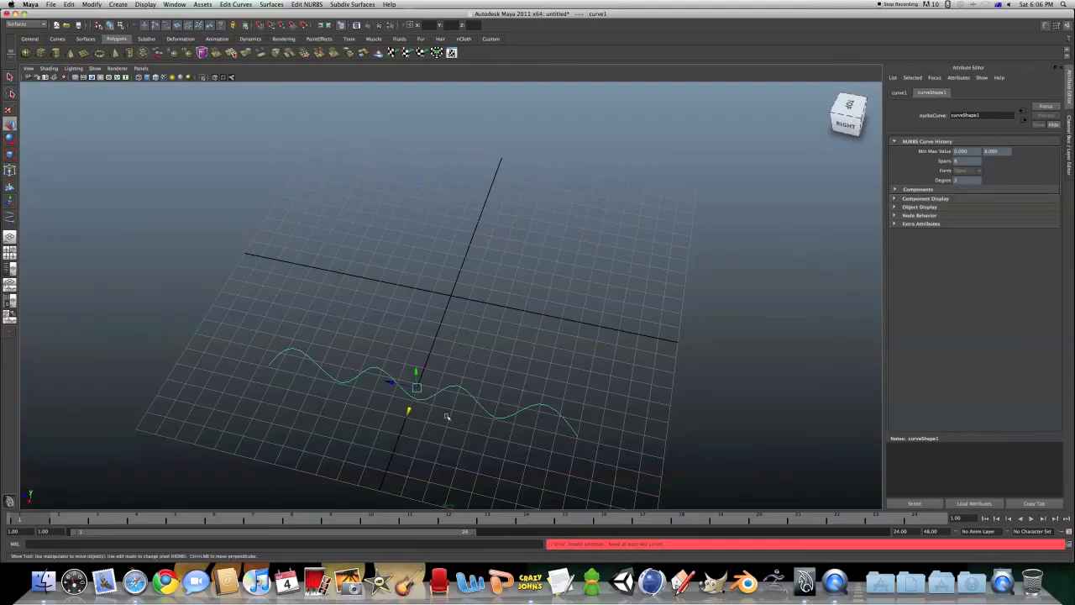
# - Duplicate the wave curve and move the copy along the X axis to the far side of the grid
pyautogui.hotkey('ctrl', 'd')
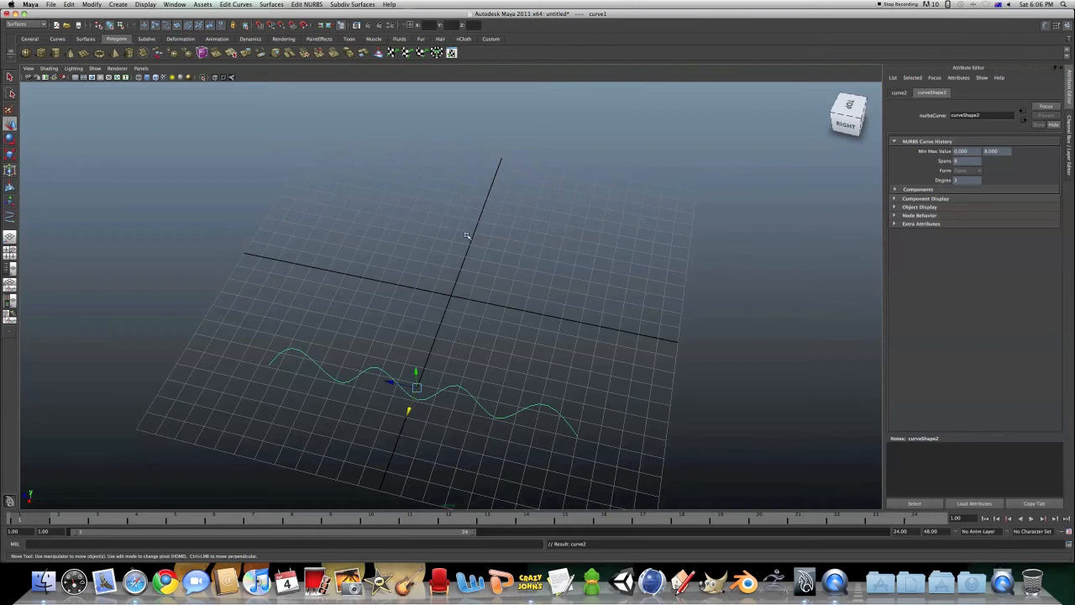
pyautogui.moveTo(451, 310); pyautogui.dragTo(461, 269, button='middle')
# - Loft a surface between the two parallel wave curves and clear the selection
pyautogui.click(278, 5)
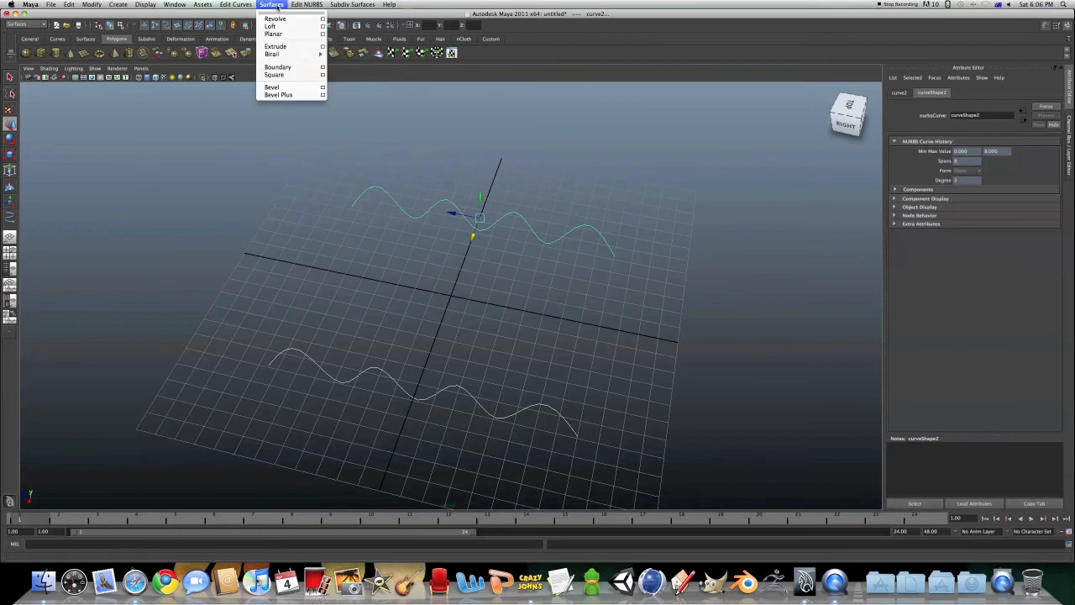
pyautogui.click(279, 28)
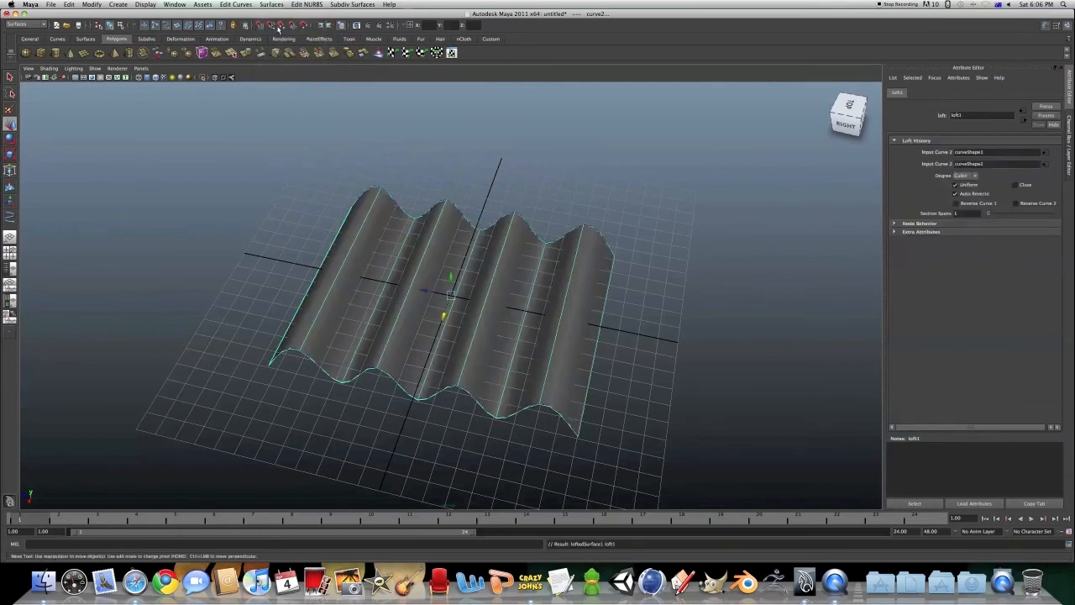
pyautogui.click(373, 435)
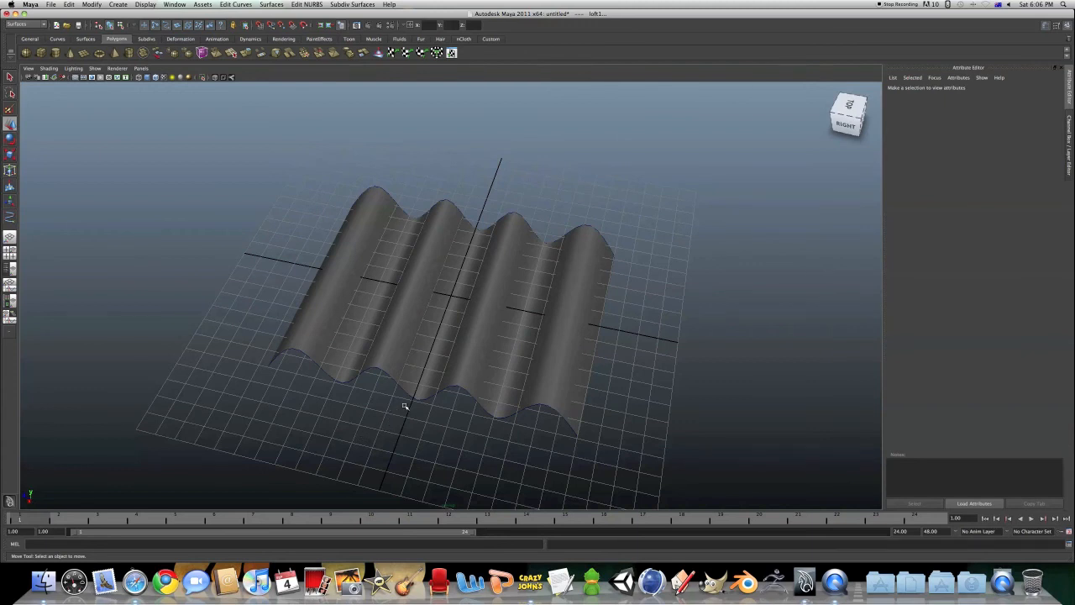
# - Scale the lofted surface down along the Y axis to make its waves shallower, leaving the source curves at their original height
pyautogui.keyDown('alt'); pyautogui.moveTo(465, 308); pyautogui.dragTo(660, 350); pyautogui.keyUp('alt')
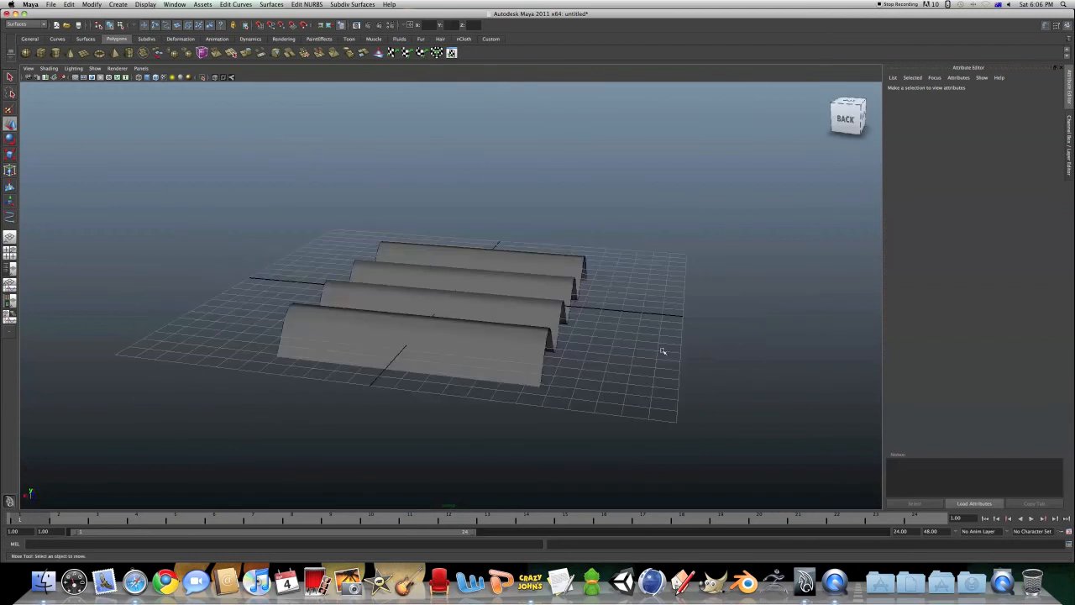
pyautogui.click(384, 343)
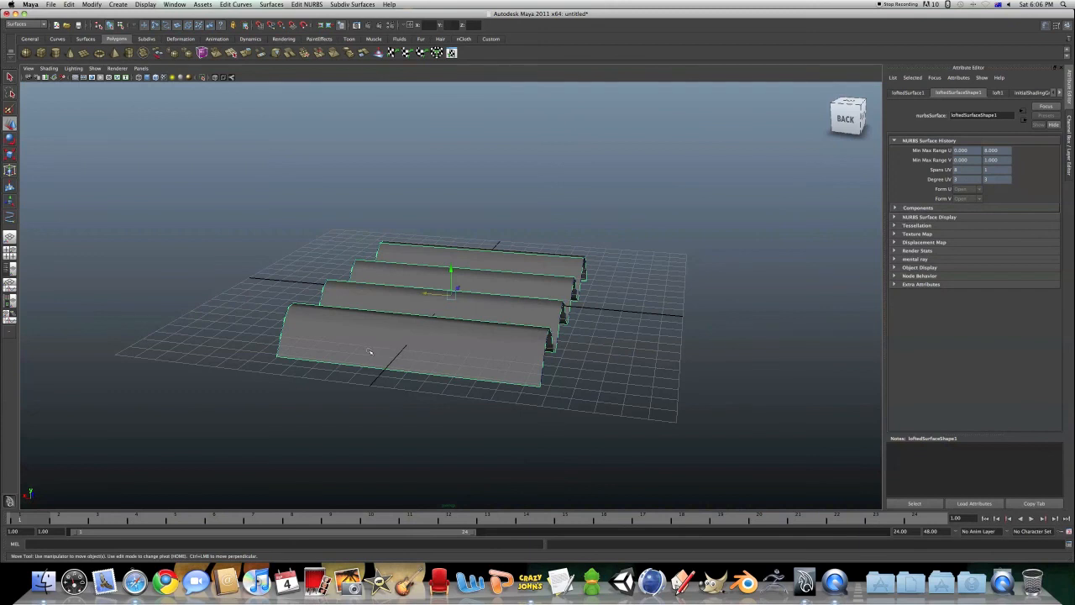
pyautogui.keyDown('alt'); pyautogui.moveTo(331, 353); pyautogui.dragTo(309, 342); pyautogui.keyUp('alt')
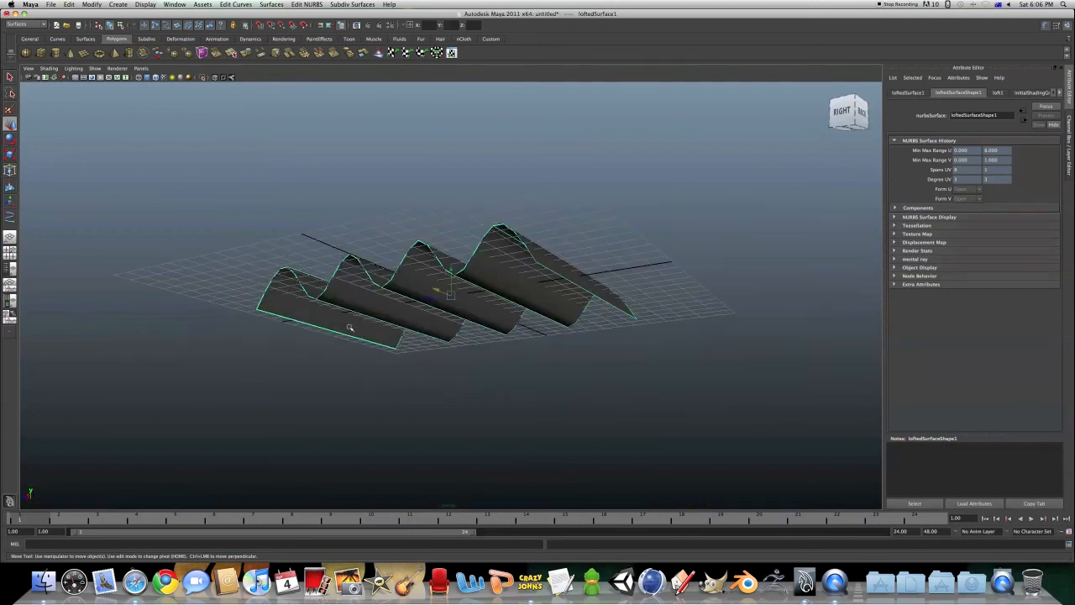
pyautogui.keyDown('alt'); pyautogui.moveTo(359, 261); pyautogui.dragTo(391, 271); pyautogui.keyUp('alt')
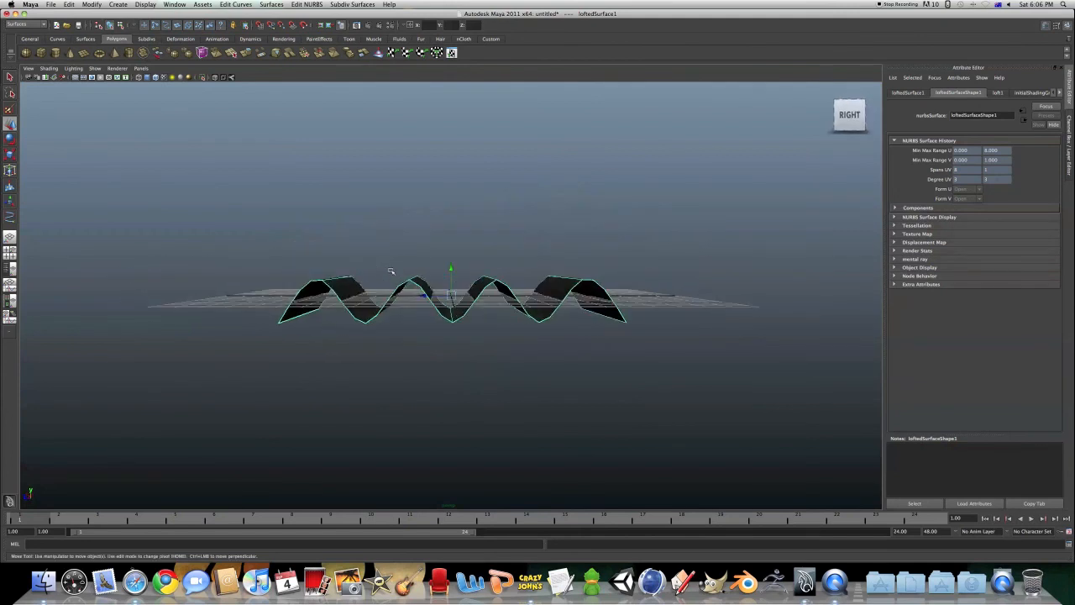
pyautogui.press('r')
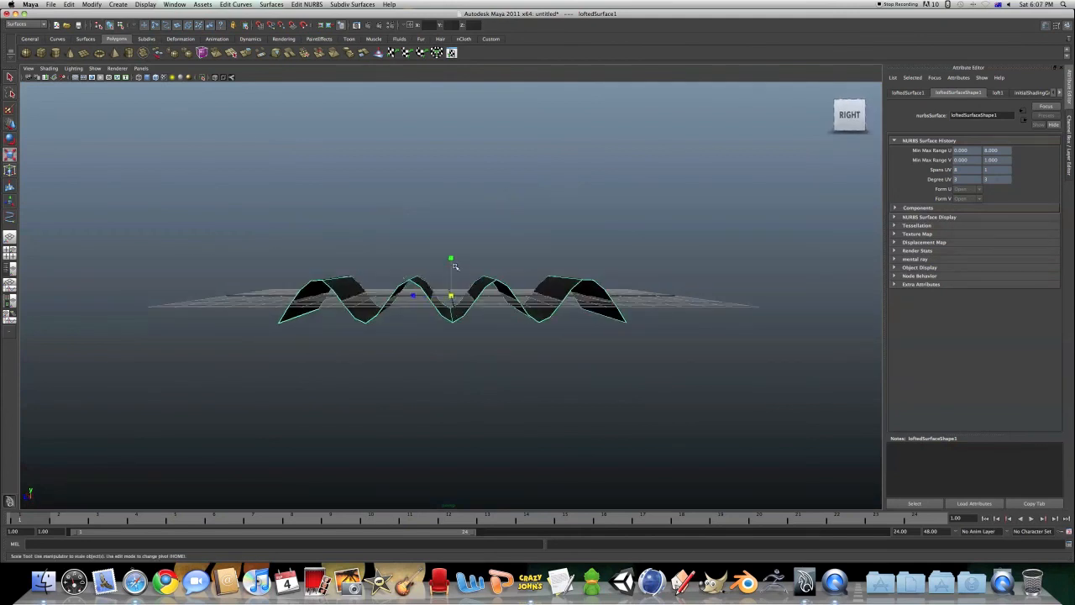
pyautogui.click(451, 260)
pyautogui.moveTo(450, 261); pyautogui.dragTo(448, 286)
pyautogui.click(368, 234)
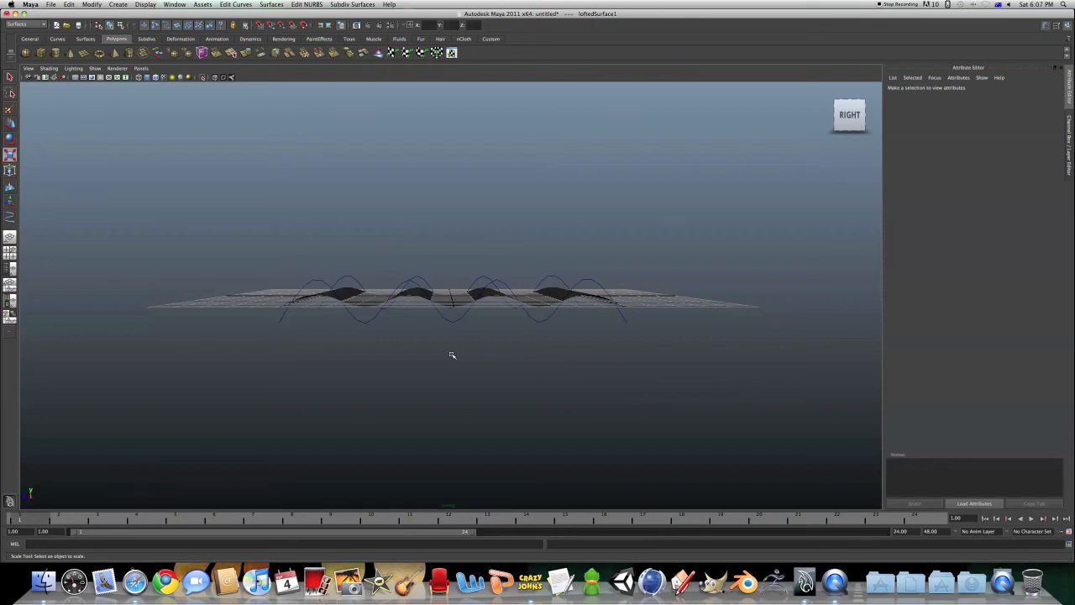
pyautogui.keyDown('alt'); pyautogui.moveTo(452, 355); pyautogui.dragTo(411, 377); pyautogui.keyUp('alt')
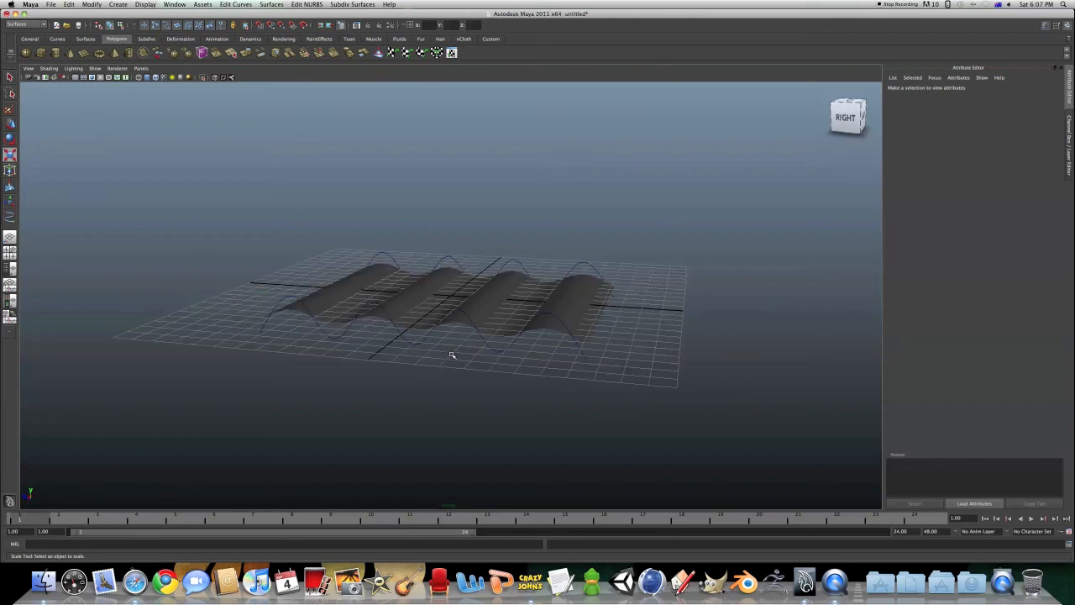